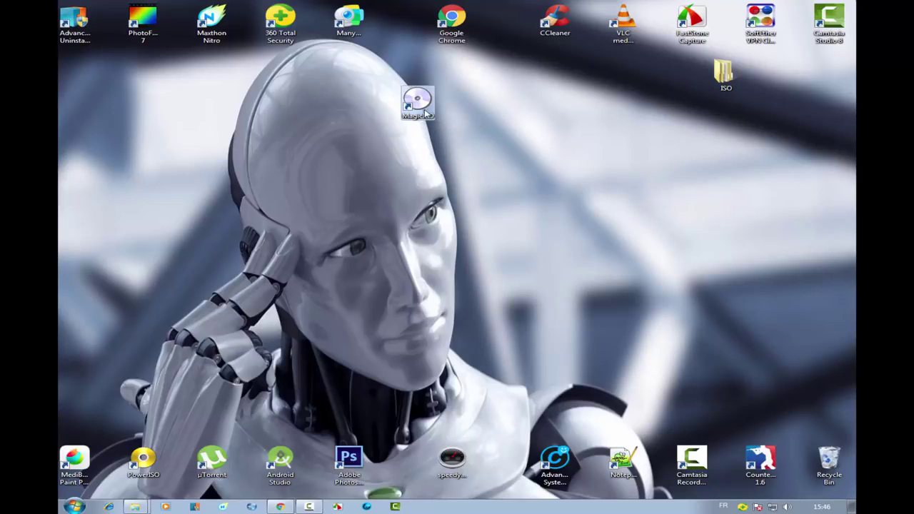
Start the trial of MagicISO and open the WINDOWS 7 ALL IN ONE(PRE-ACTIVATED) disc image from the 4-Programs folder
double_click(426, 113)
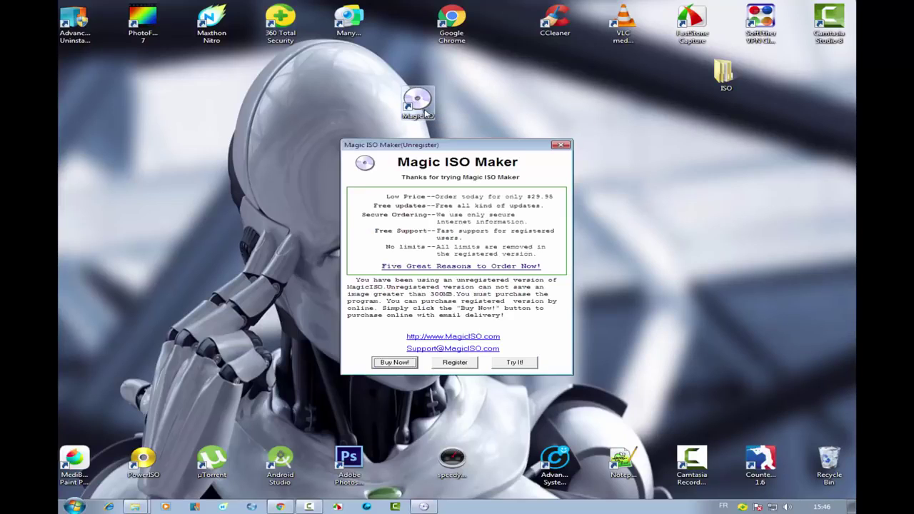
left_click(515, 364)
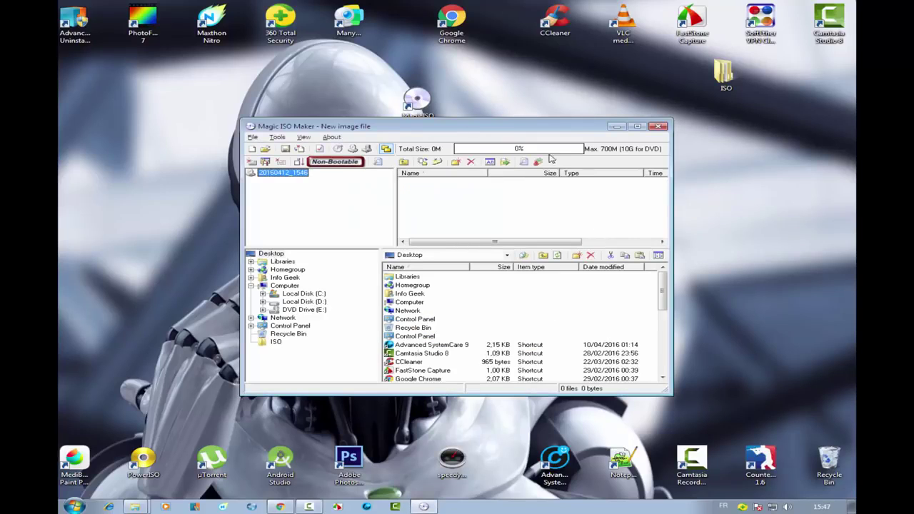
left_click(253, 138)
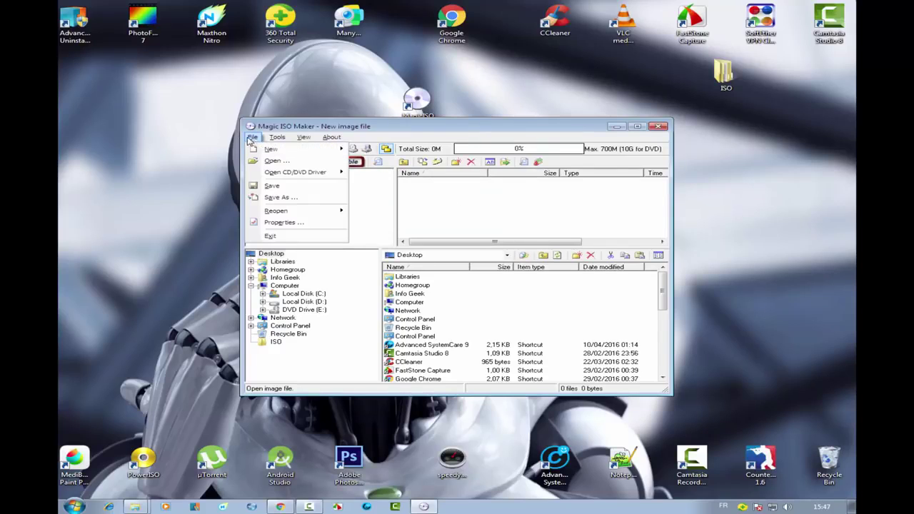
left_click(272, 160)
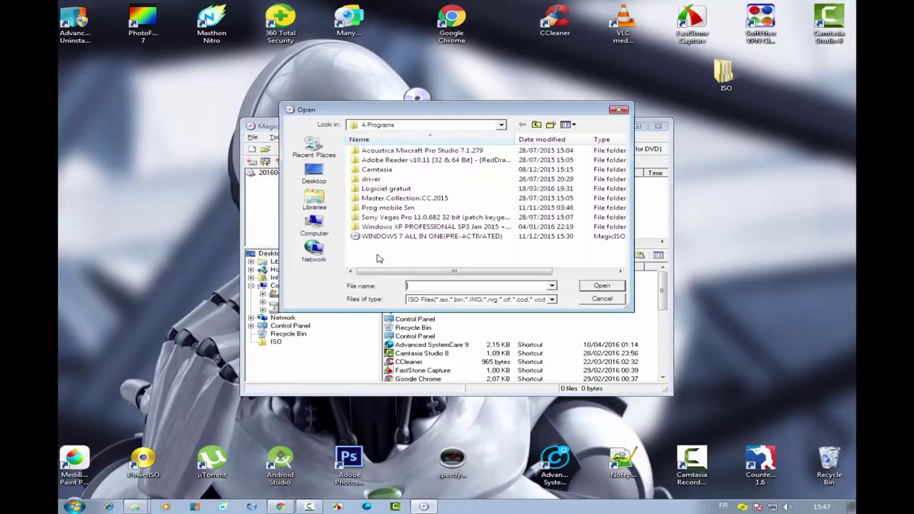
left_click(410, 239)
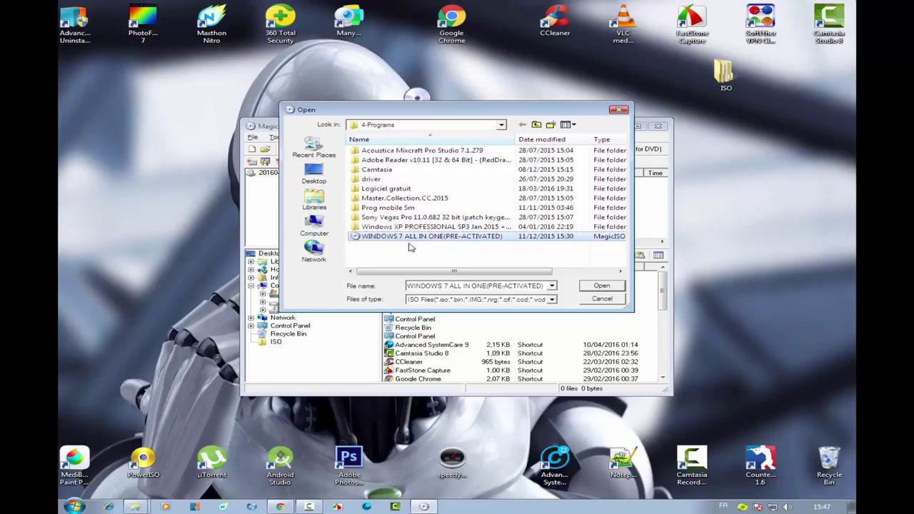
left_click(599, 287)
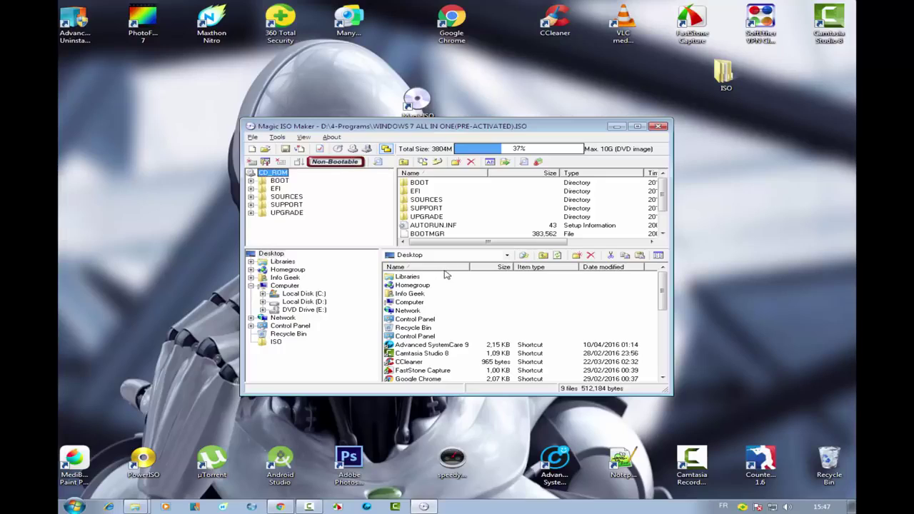
Dismiss the extraction dialog and create a new folder on the desktop
left_click(505, 162)
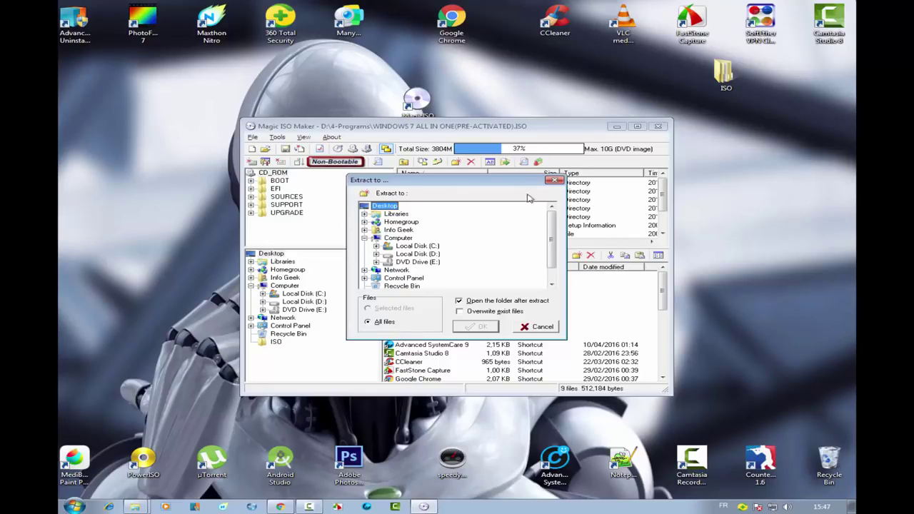
left_click(555, 180)
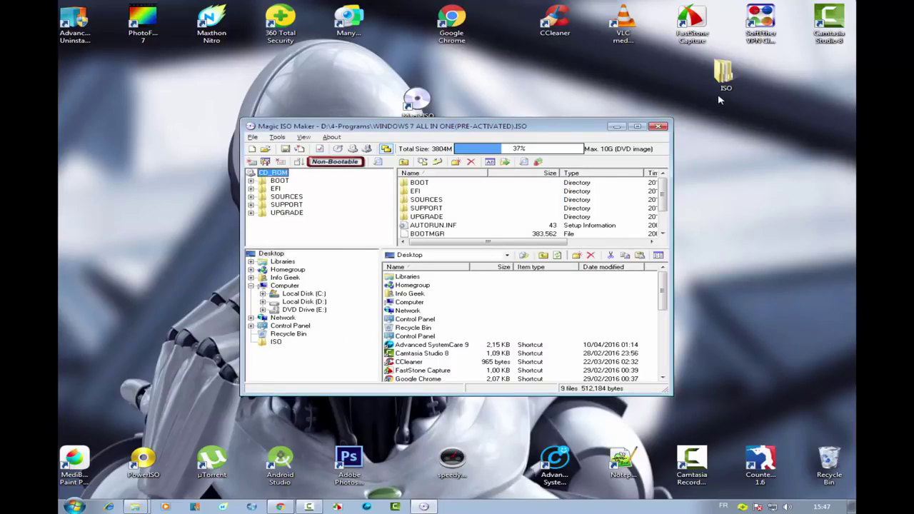
left_click(679, 86)
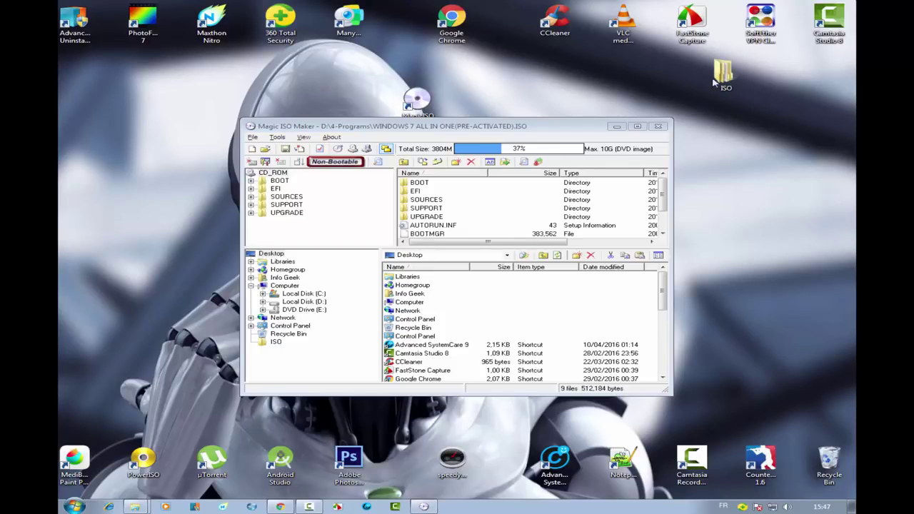
right_click(606, 62)
mouse_move(661, 143)
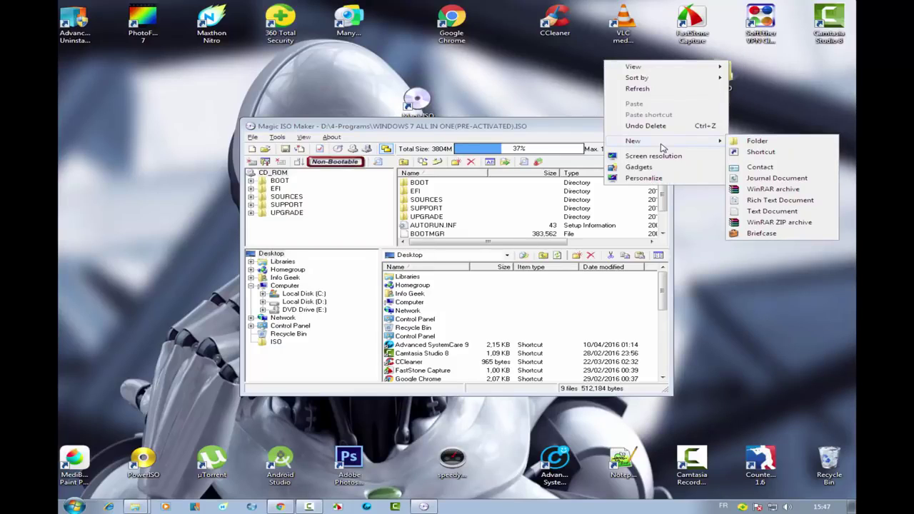
left_click(750, 141)
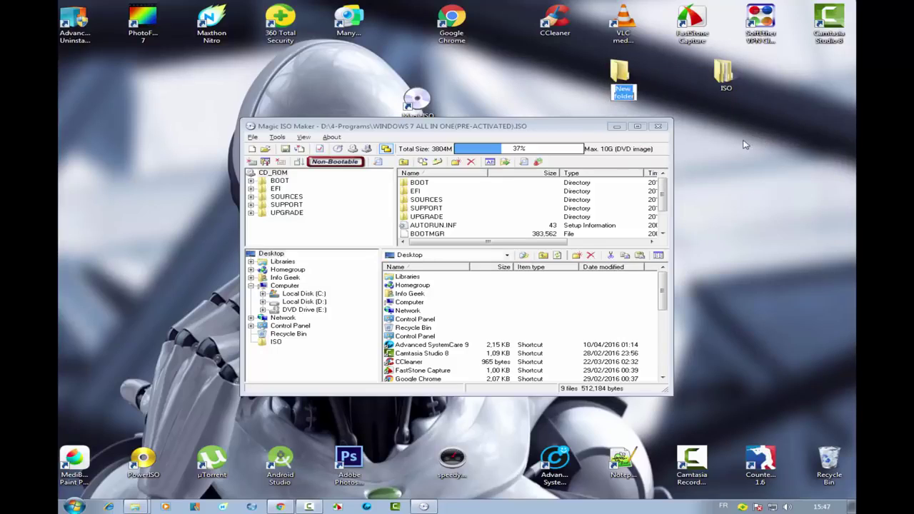
left_click(631, 75)
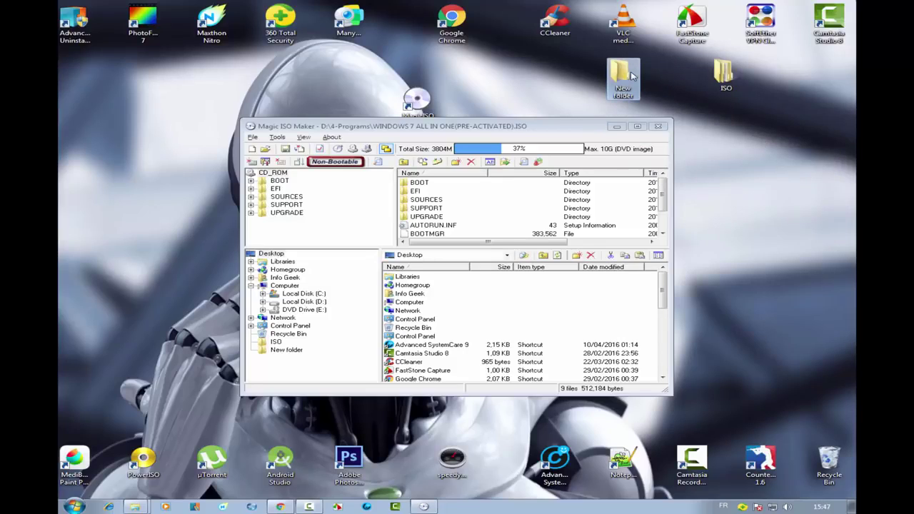
Delete the newly created empty folder from the desktop
right_click(629, 74)
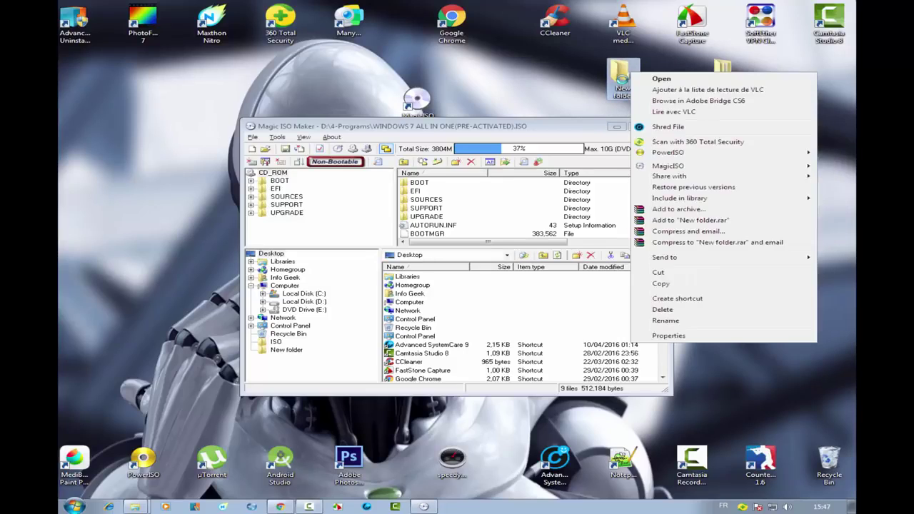
left_click(704, 311)
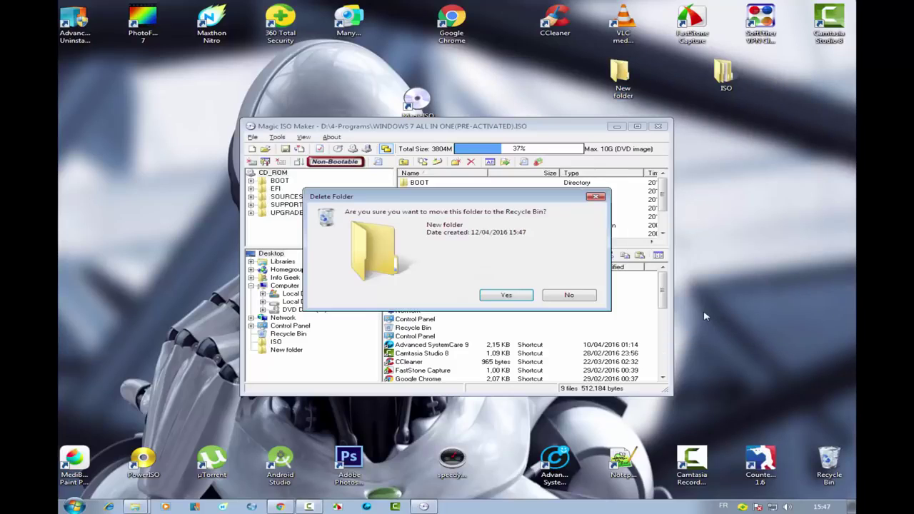
left_click(522, 299)
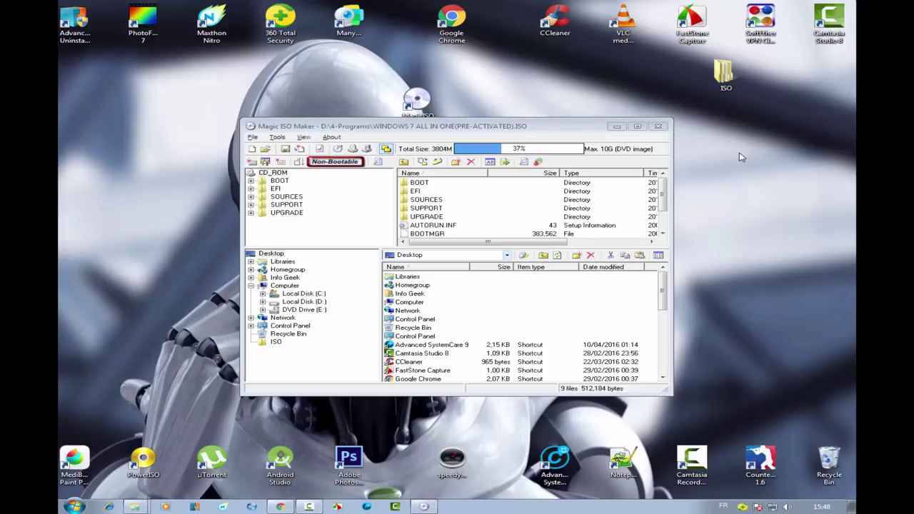
Extract all files of the disc image to the ISO folder on the desktop, with the folder set to open after extraction
left_click(504, 163)
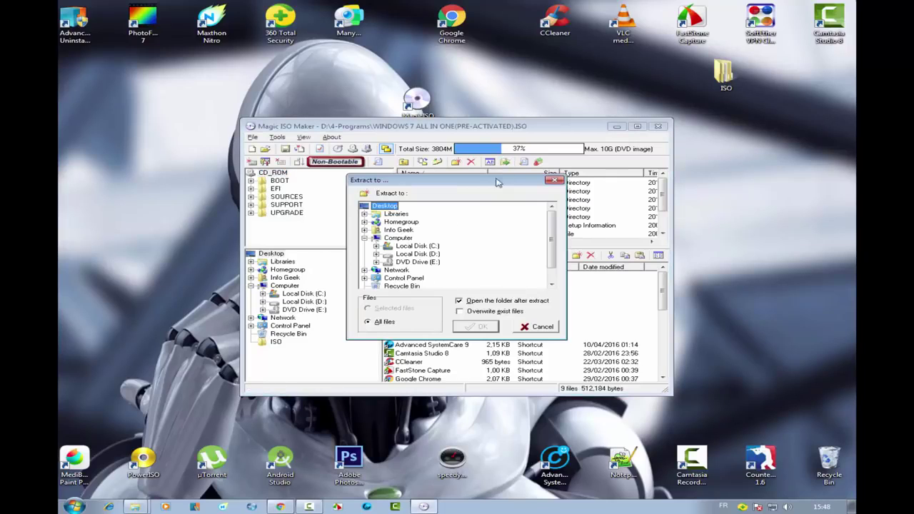
scroll(550, 268, "down", 1)
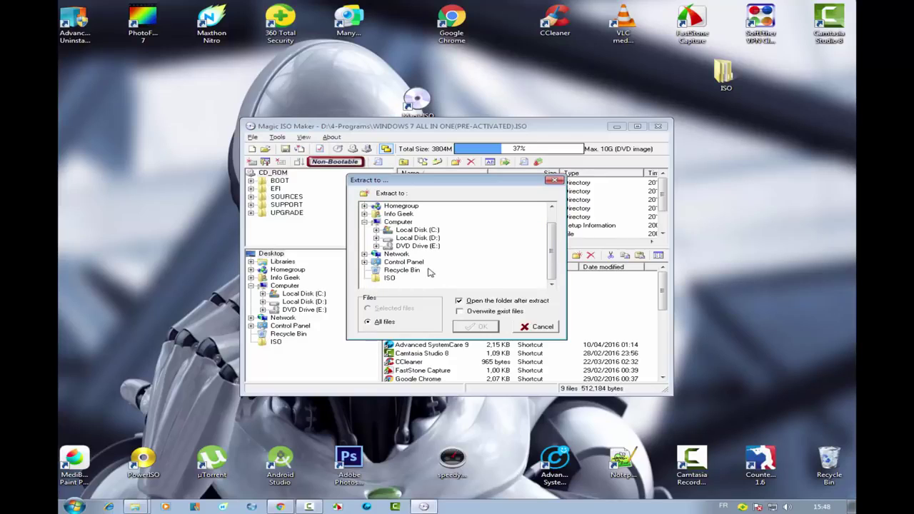
left_click(389, 278)
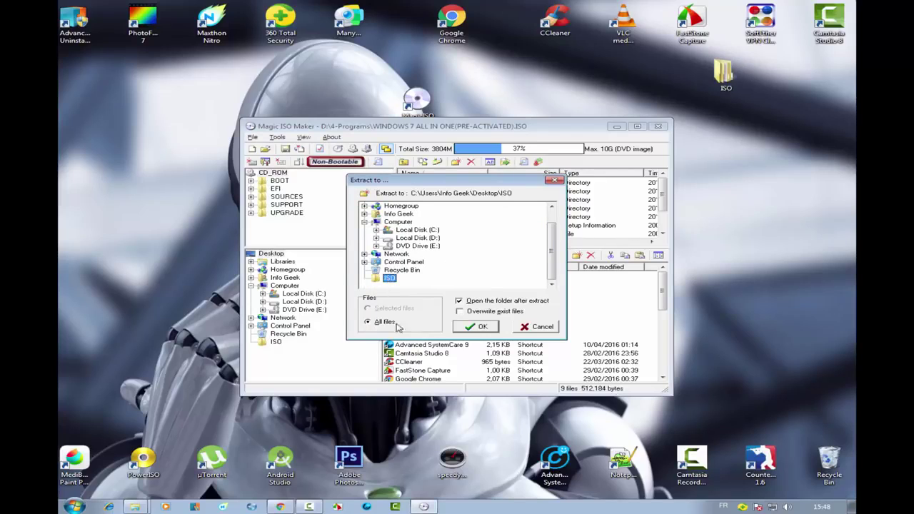
left_click(475, 328)
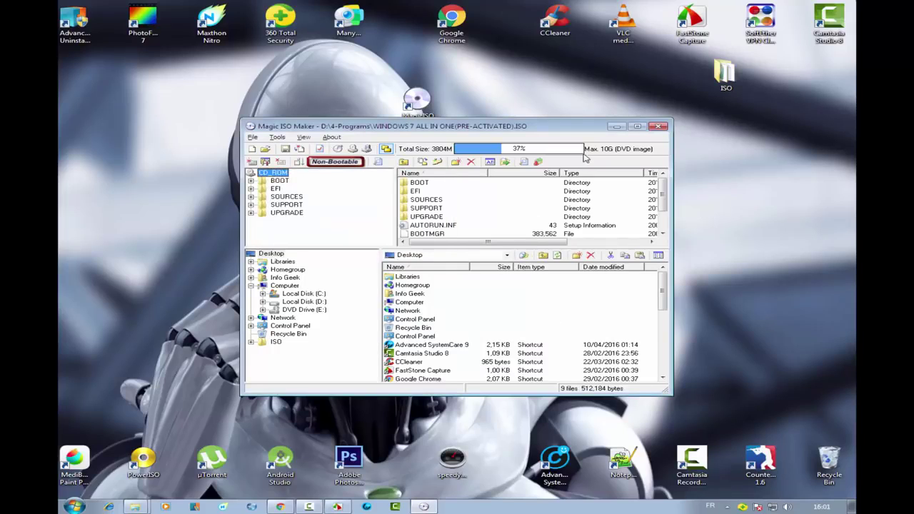
Minimize MagicISO and run the SETUP application from the ISO folder on the desktop
left_click(616, 126)
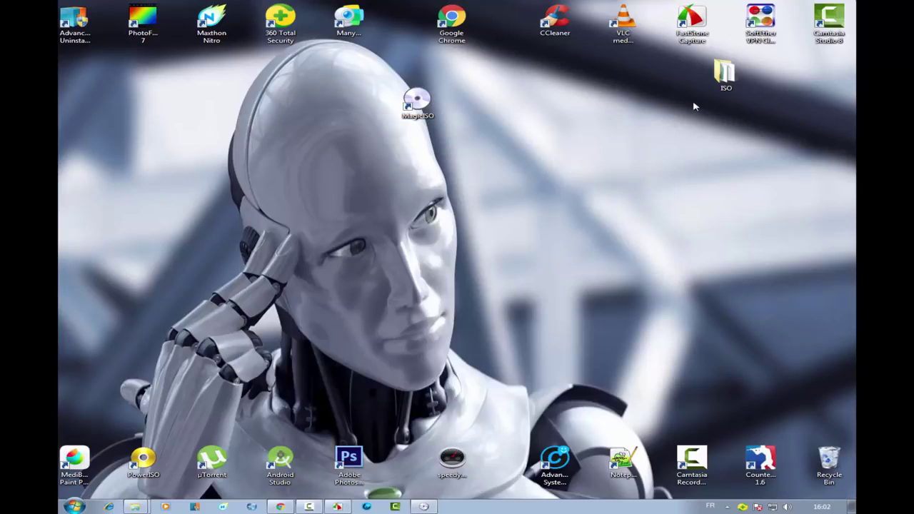
double_click(728, 75)
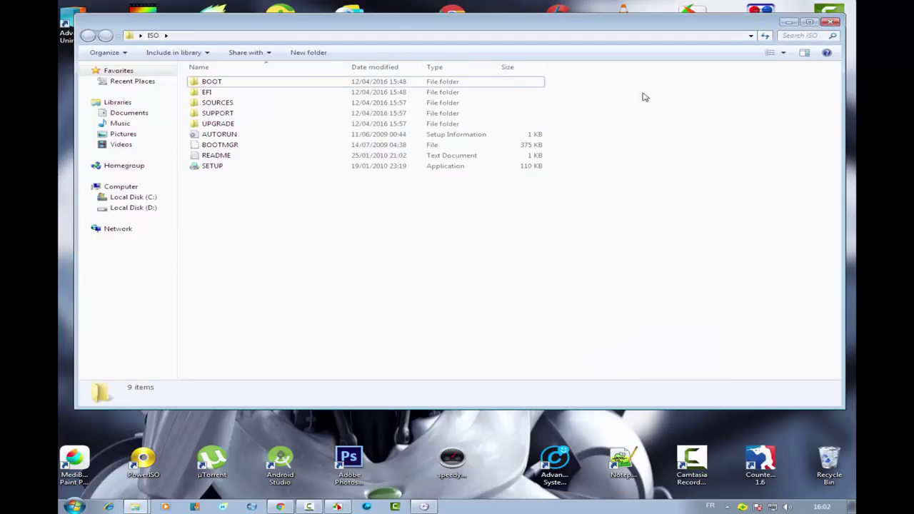
left_click(833, 21)
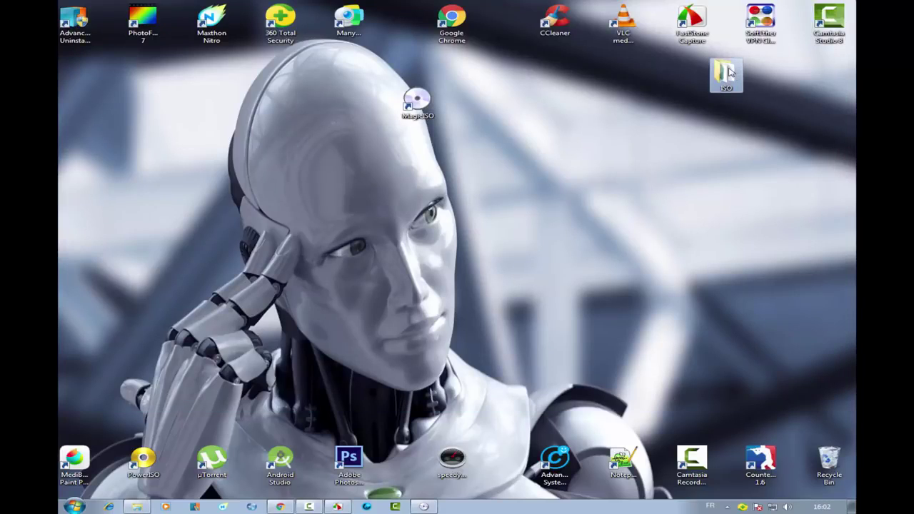
double_click(730, 75)
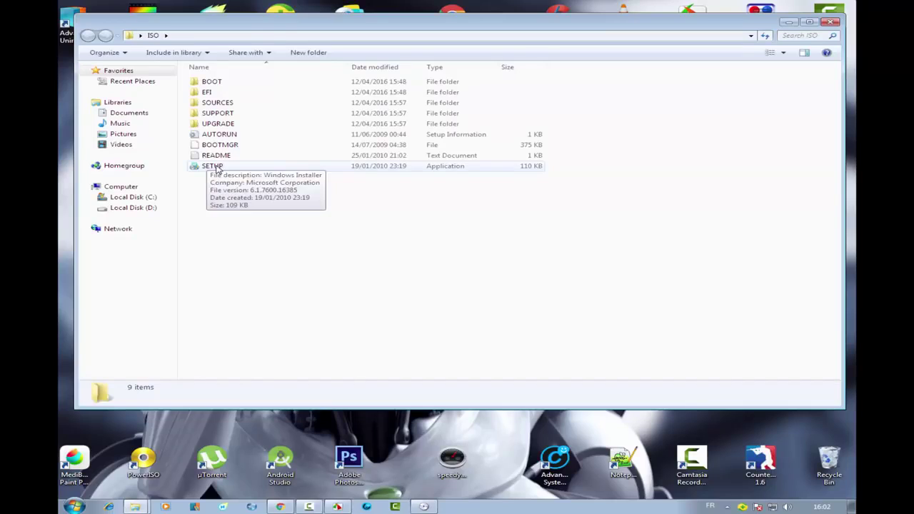
double_click(213, 166)
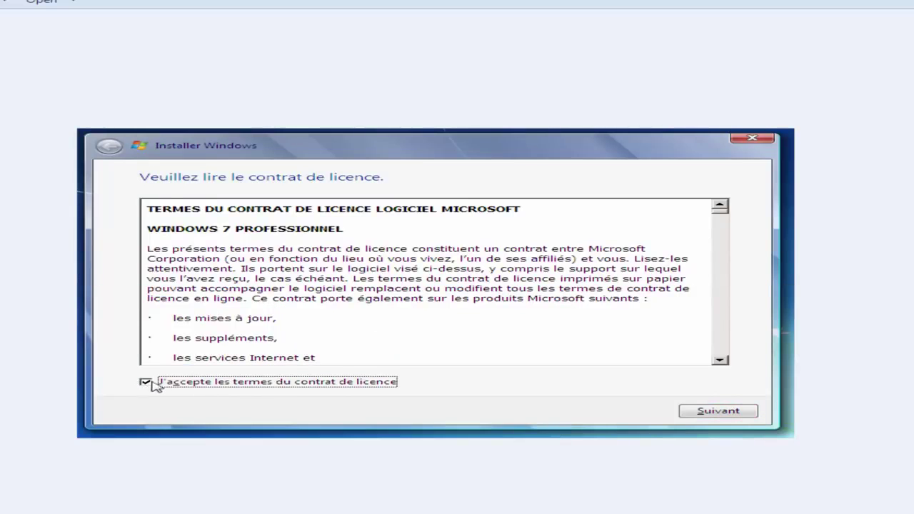
Choose the Personnalisée installation on the unallocated space of disk 0 and confirm the user and computer names
left_click(720, 413)
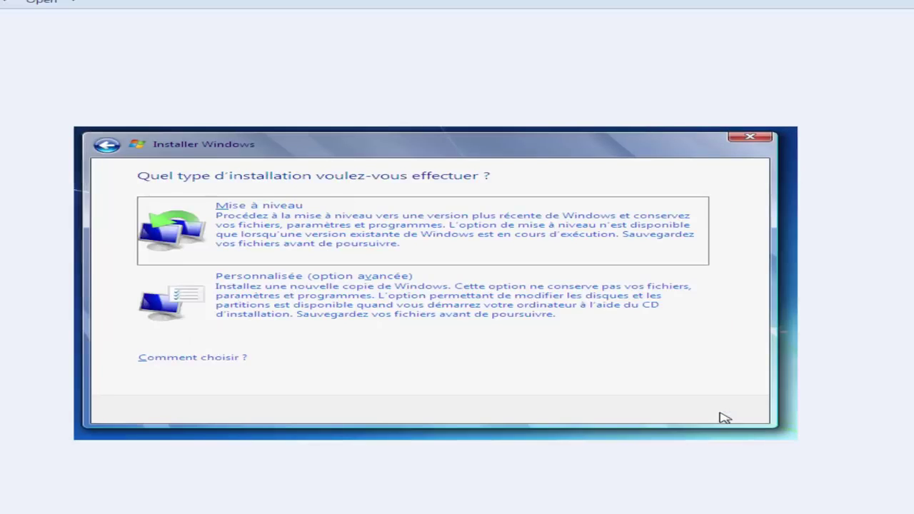
left_click(293, 297)
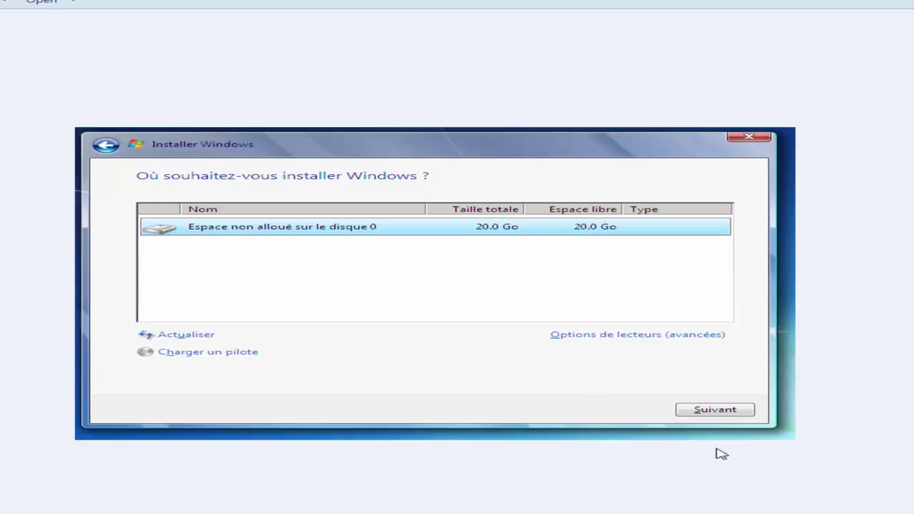
left_click(700, 411)
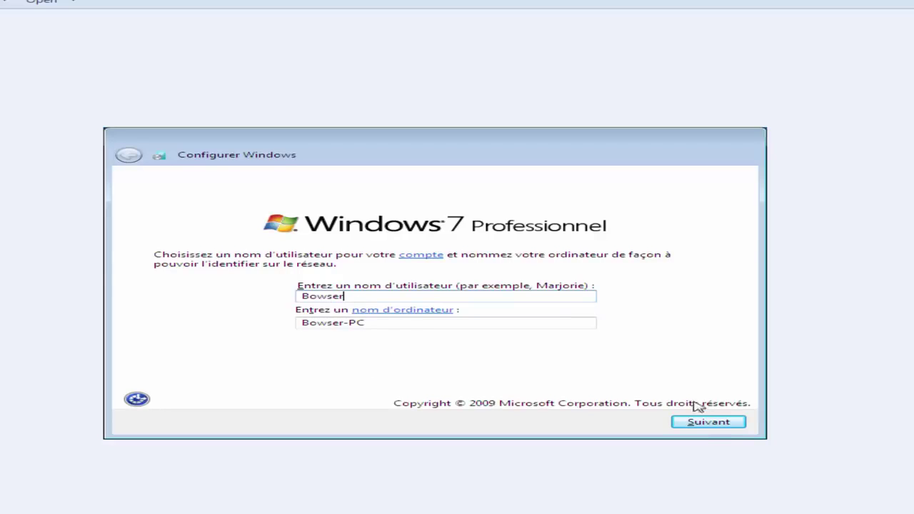
left_click(684, 423)
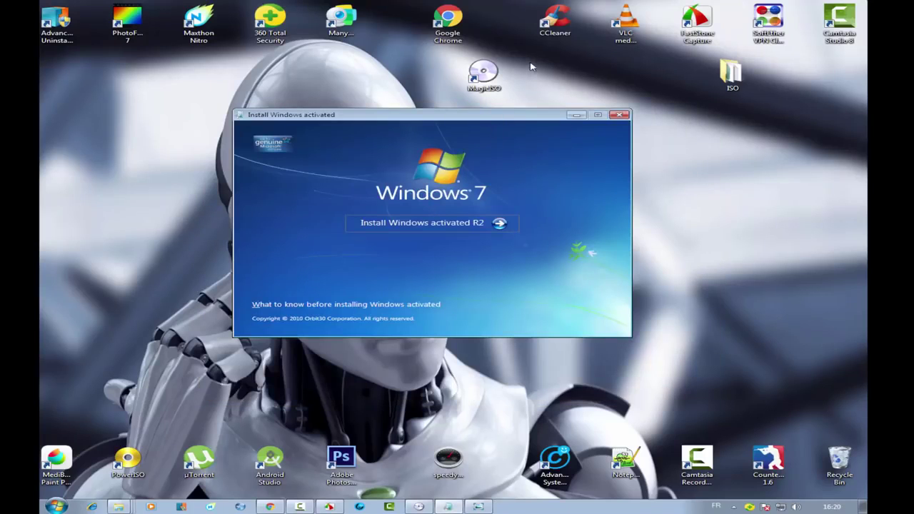
Open CCleaner and look through the list of Windows items selected for cleaning
left_click(561, 23)
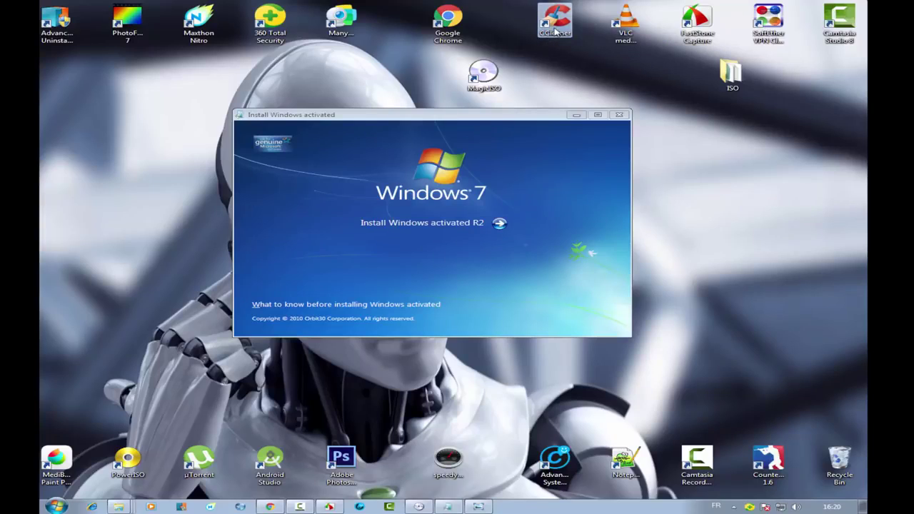
left_click(484, 171)
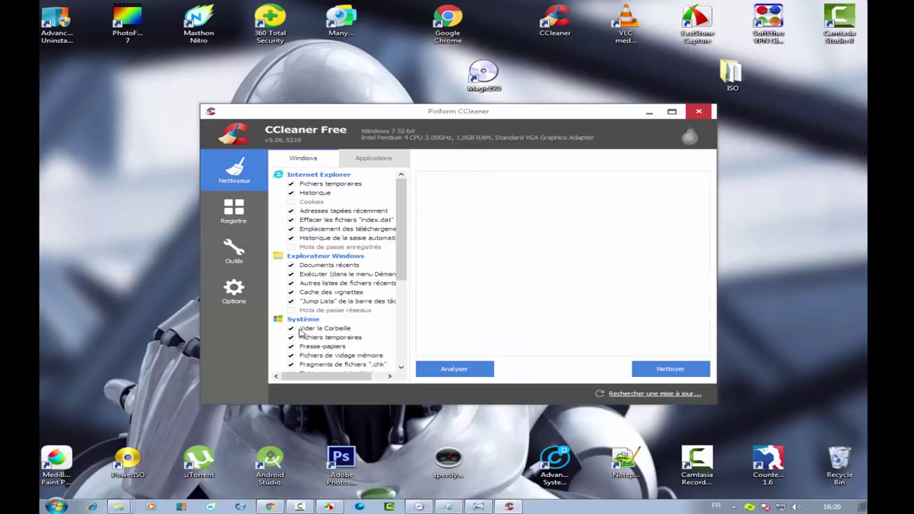
scroll(305, 313, "down", 5)
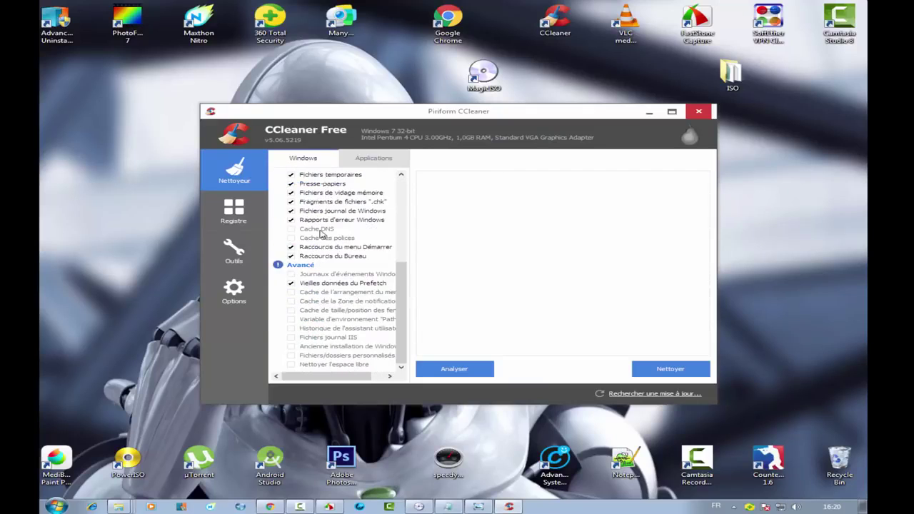
scroll(321, 234, "up", 5)
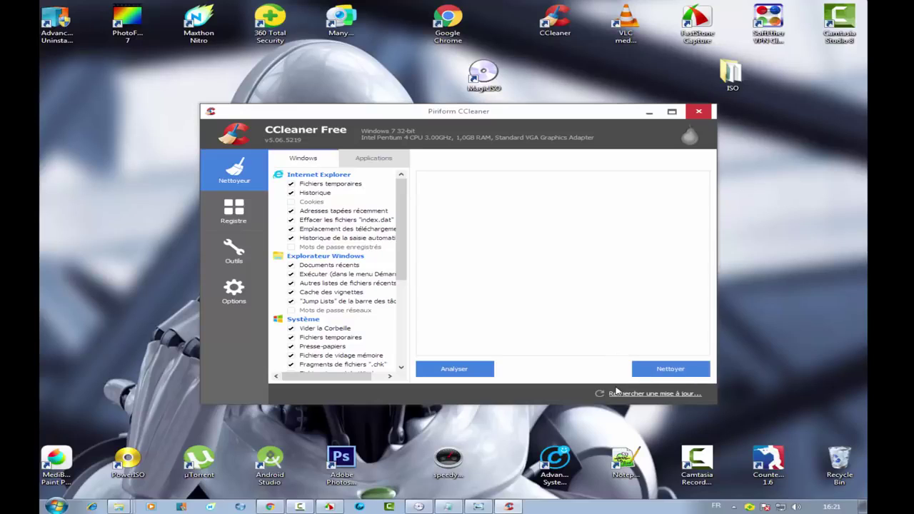
Try to clean the checked Windows items, and clear the CCleaner and Windows installer windows off the desktop
left_click(660, 368)
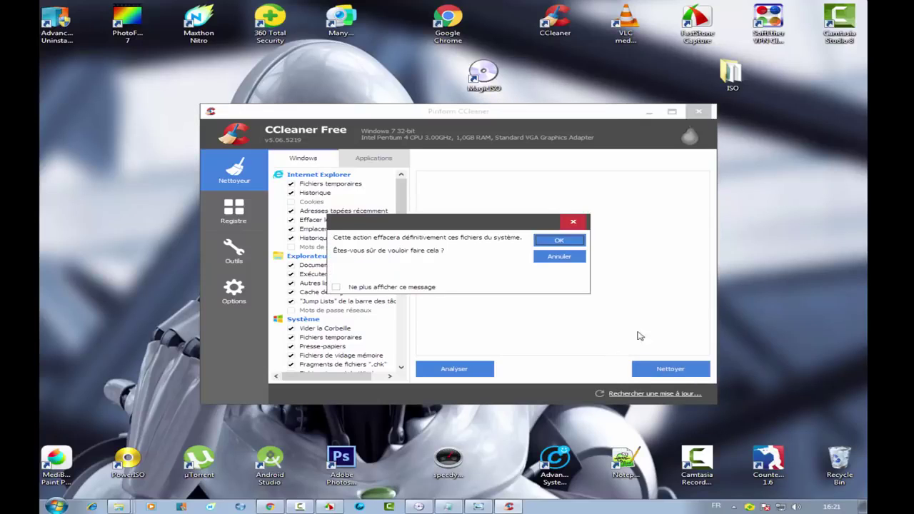
left_click(563, 261)
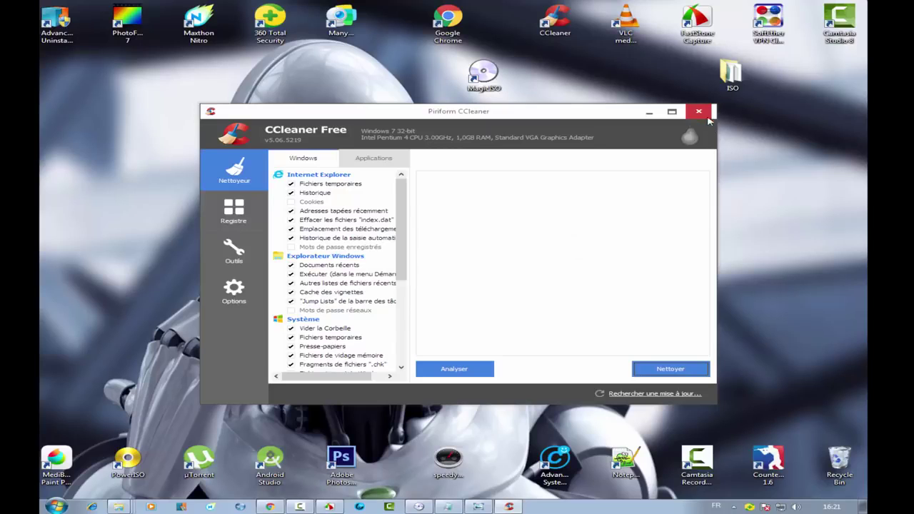
left_click(700, 112)
left_click(578, 115)
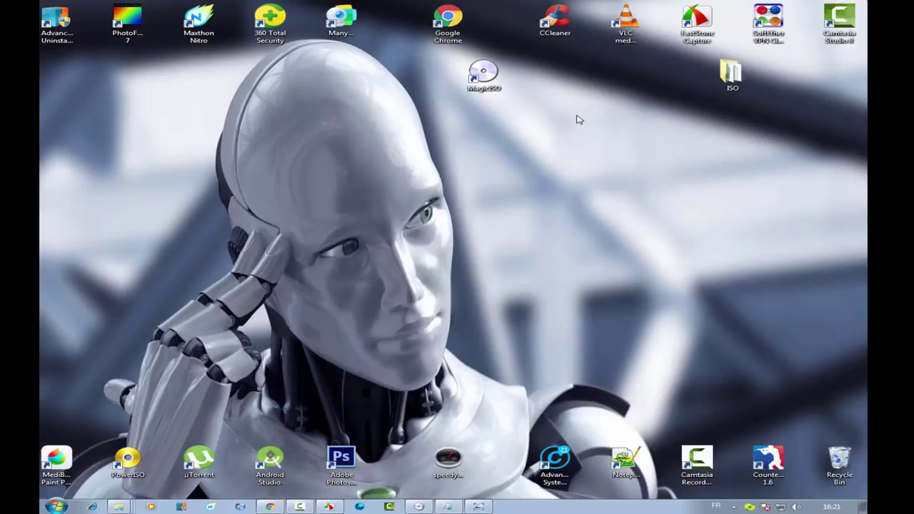
Open the Computer window to view the hard disk drives and removable storage, and close it again
left_click(57, 507)
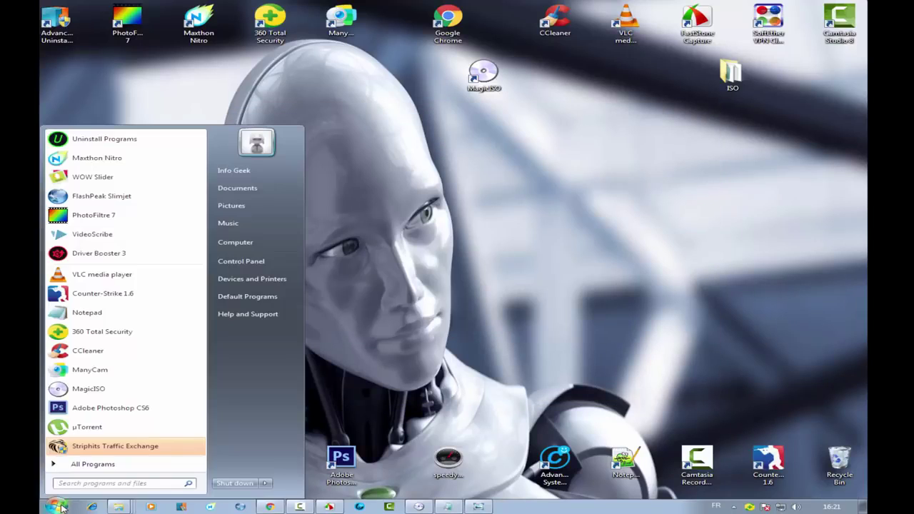
left_click(276, 243)
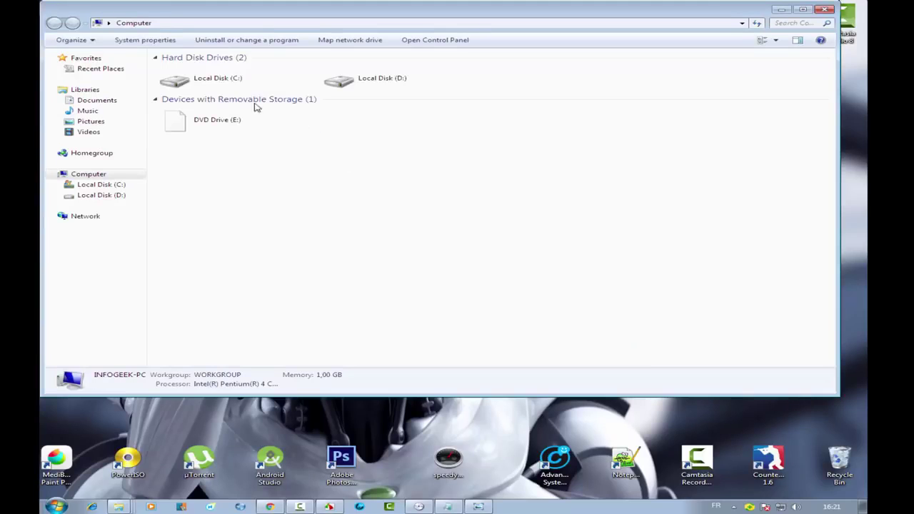
left_click(824, 10)
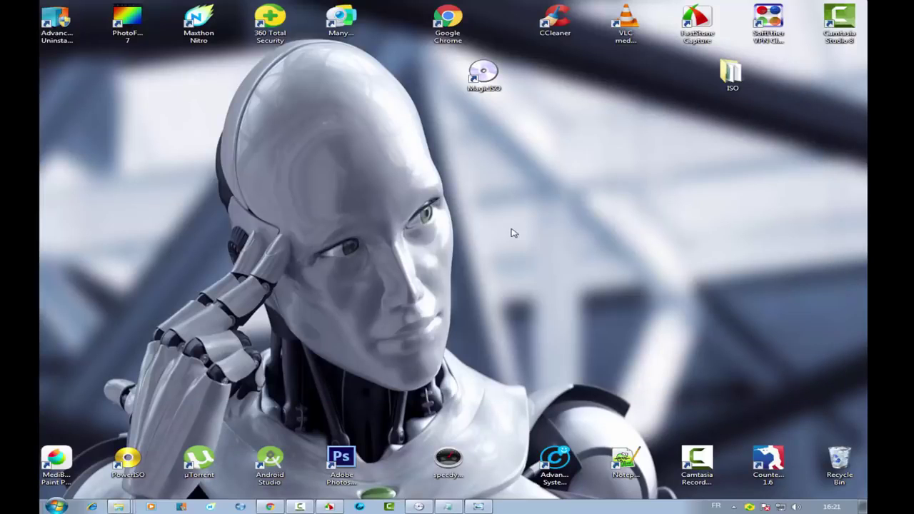
right_click(540, 136)
right_click(369, 182)
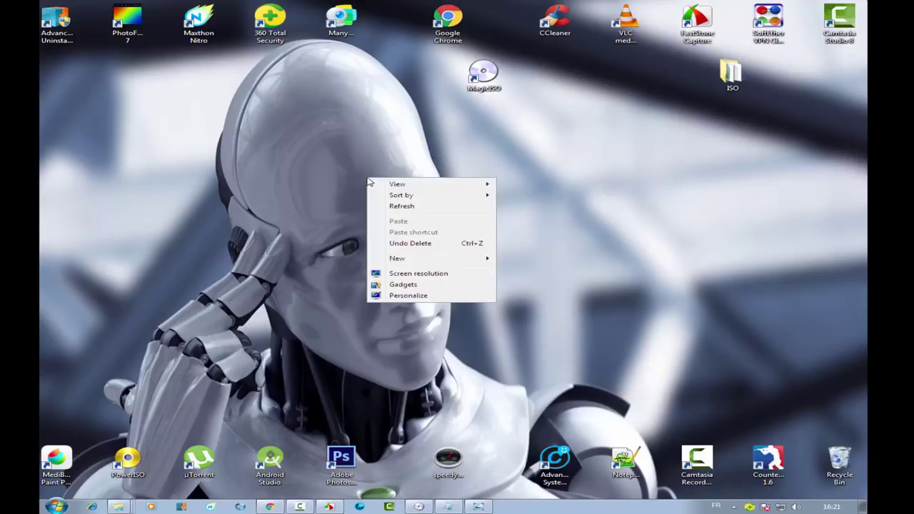
left_click(408, 207)
right_click(286, 150)
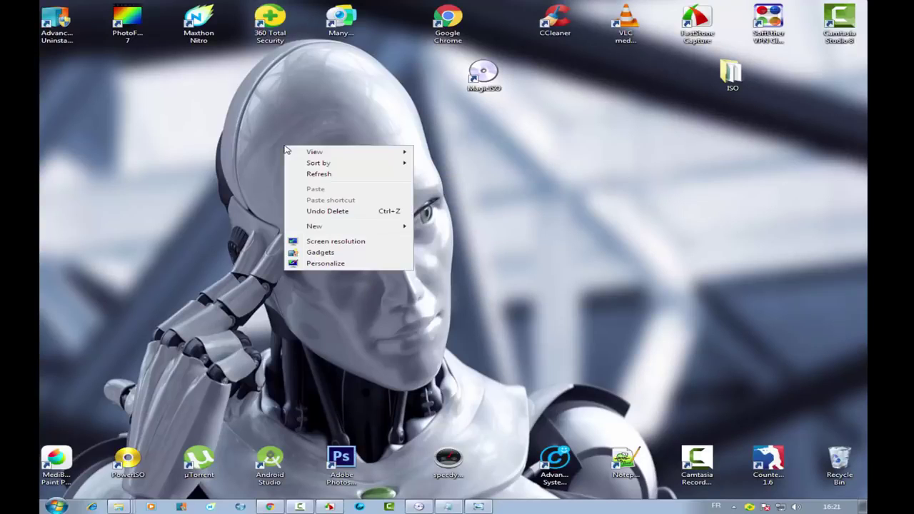
left_click(321, 171)
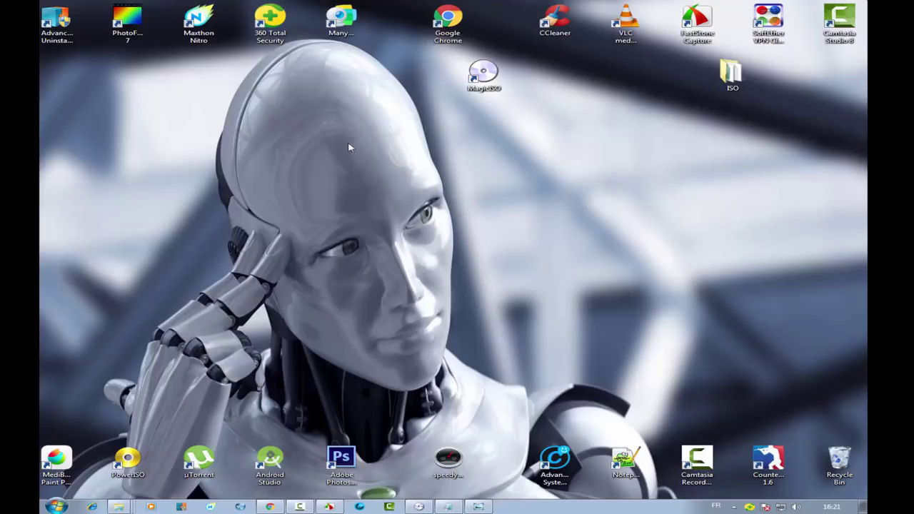
left_click(277, 507)
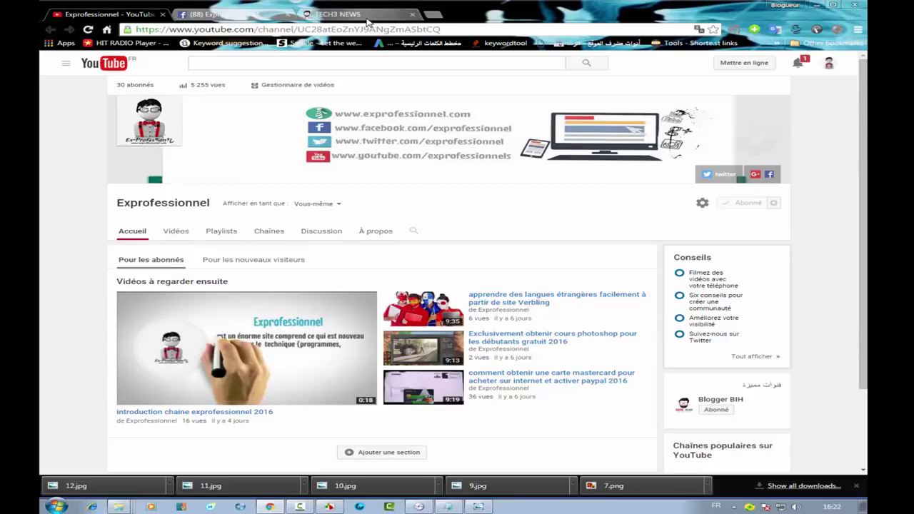
left_click(360, 14)
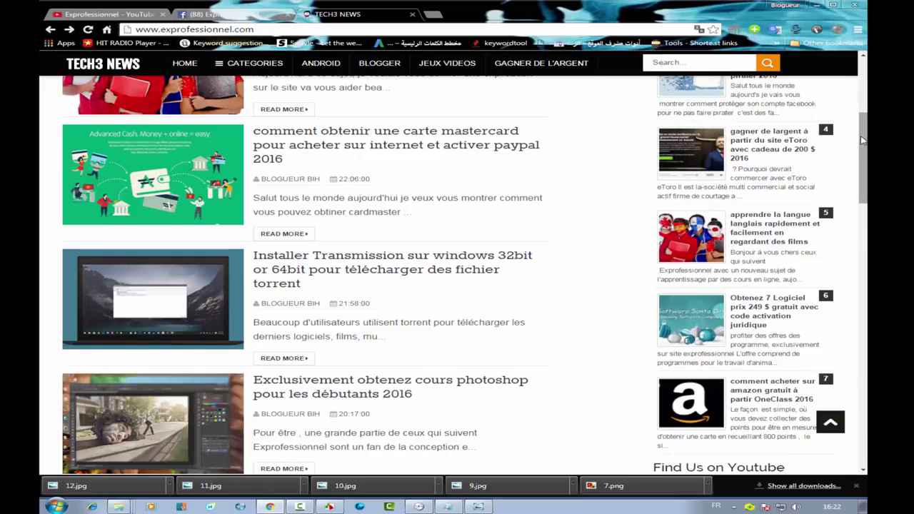
scroll(862, 141, "down", 4)
scroll(666, 199, "up", 6)
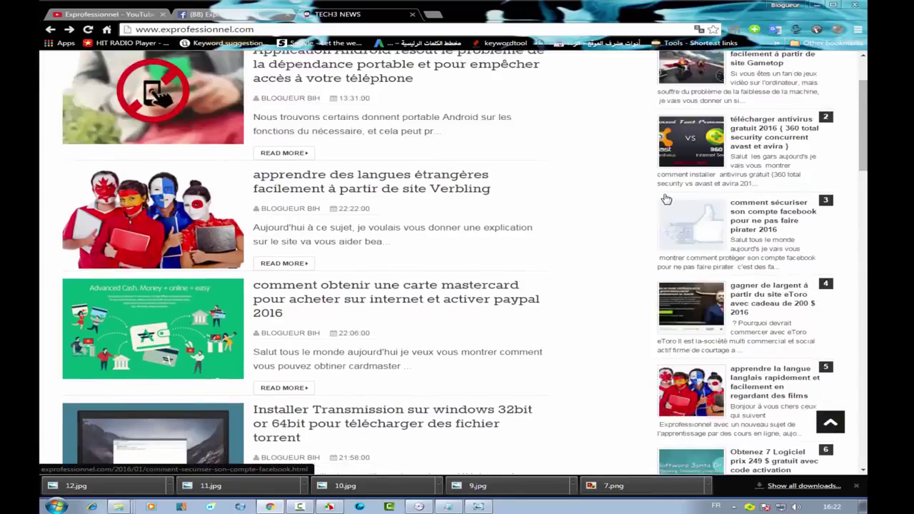
scroll(666, 199, "up", 2)
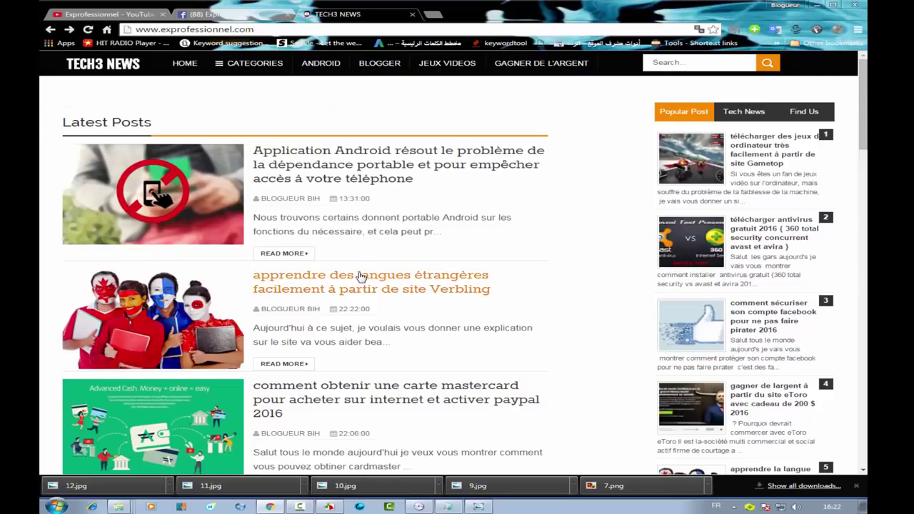
scroll(360, 276, "down", 2)
scroll(452, 172, "up", 2)
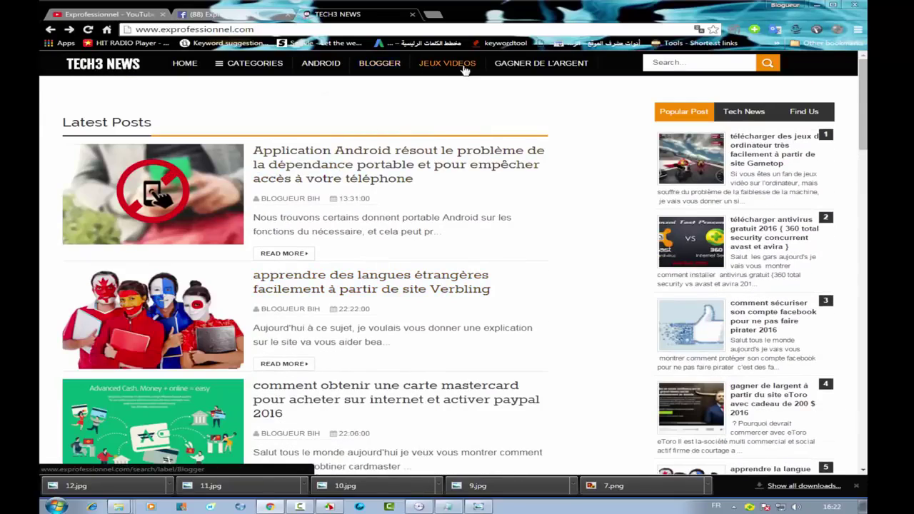
scroll(336, 343, "down", 3)
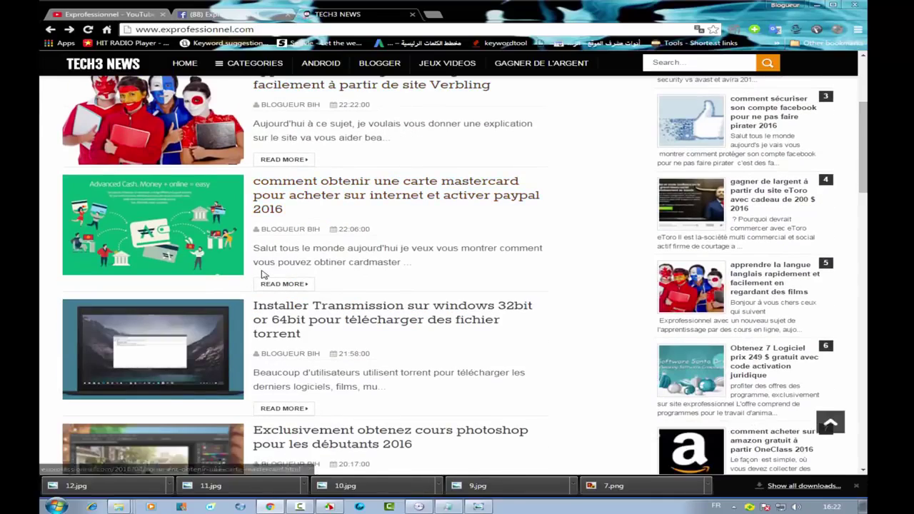
scroll(354, 218, "up", 2)
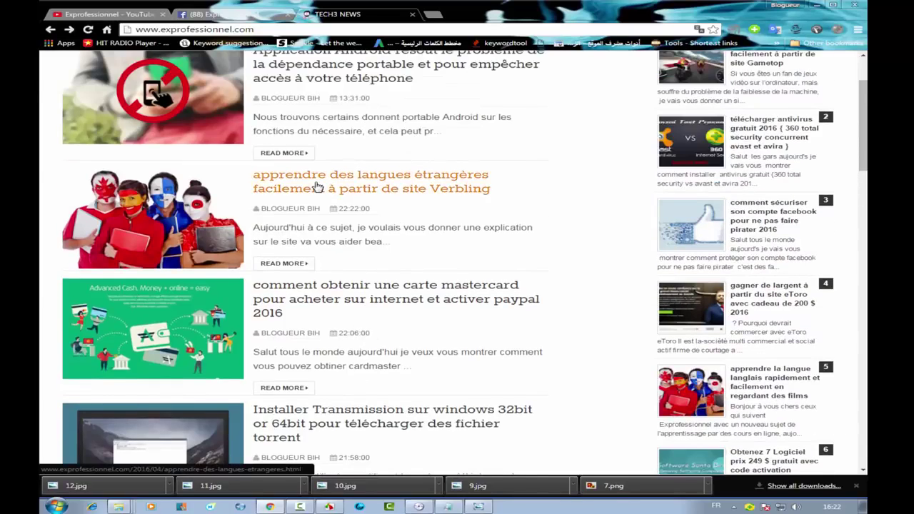
scroll(317, 187, "up", 1)
scroll(317, 187, "down", 2)
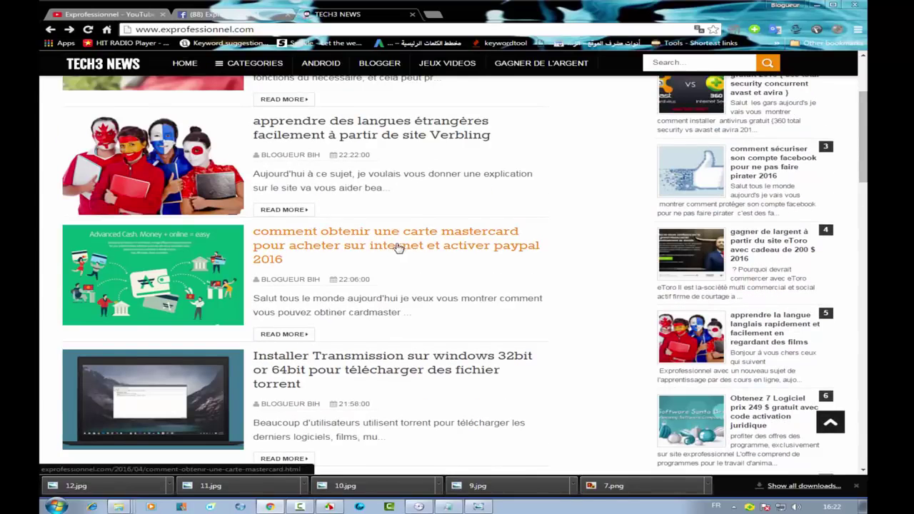
scroll(422, 263, "down", 2)
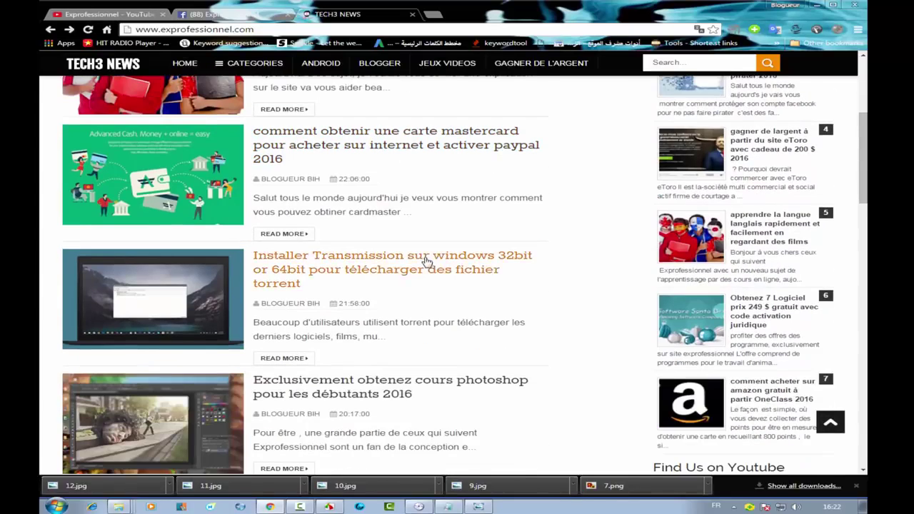
scroll(207, 321, "down", 2)
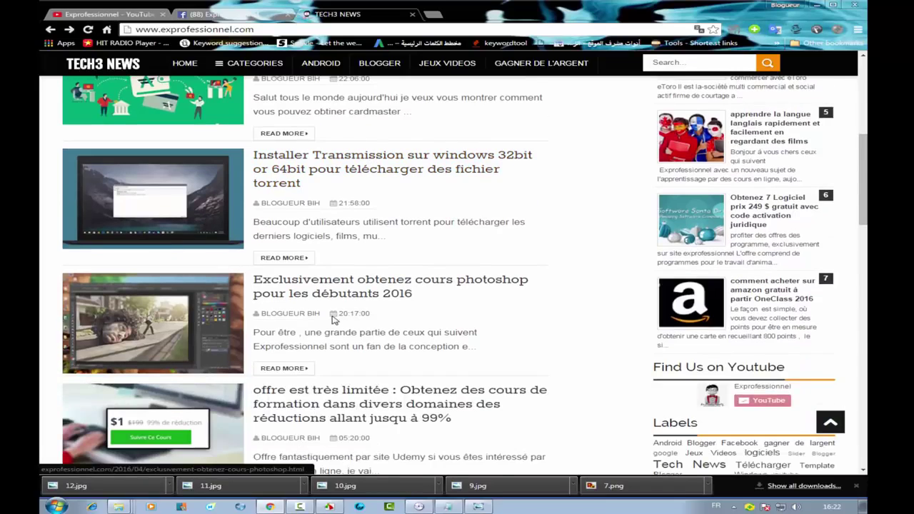
scroll(285, 314, "down", 2)
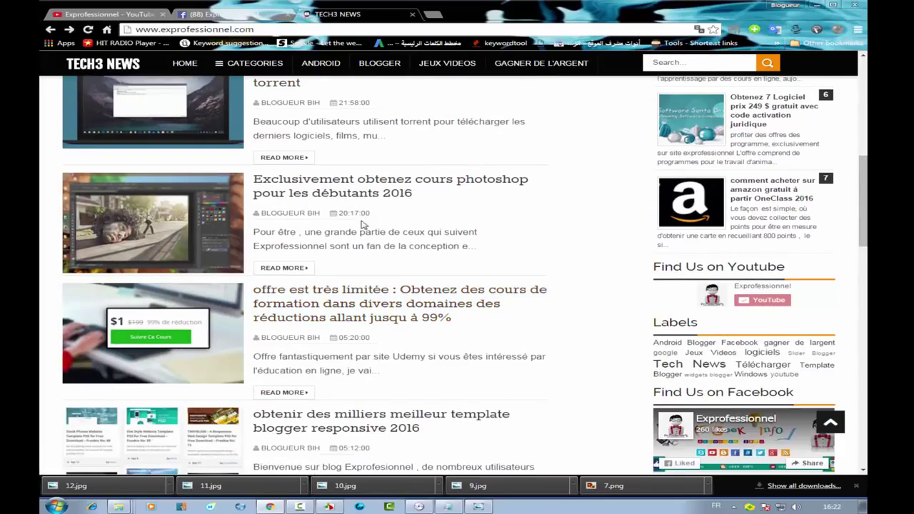
scroll(378, 234, "down", 2)
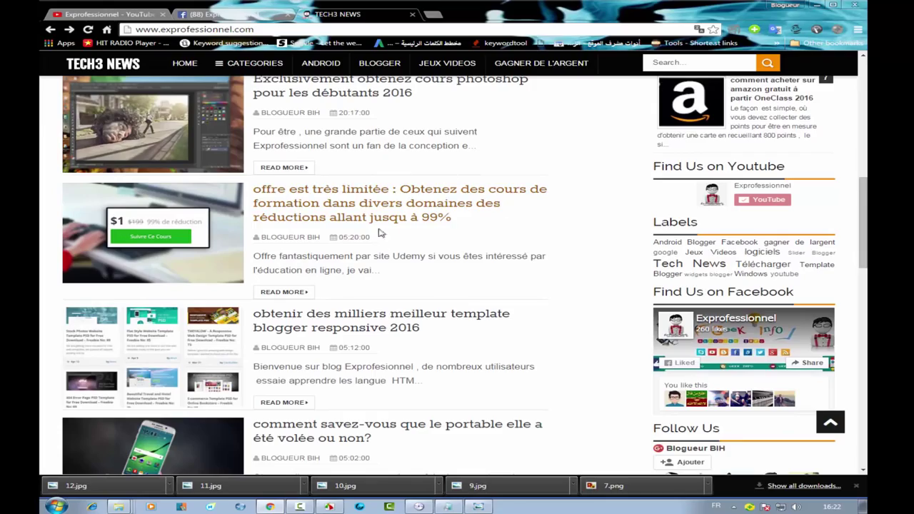
scroll(440, 250, "down", 2)
scroll(450, 239, "up", 7)
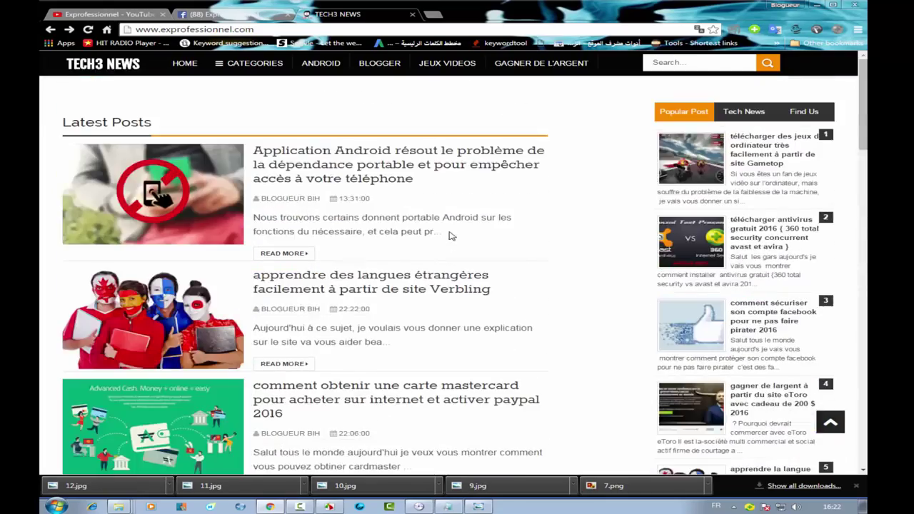
scroll(454, 232, "down", 12)
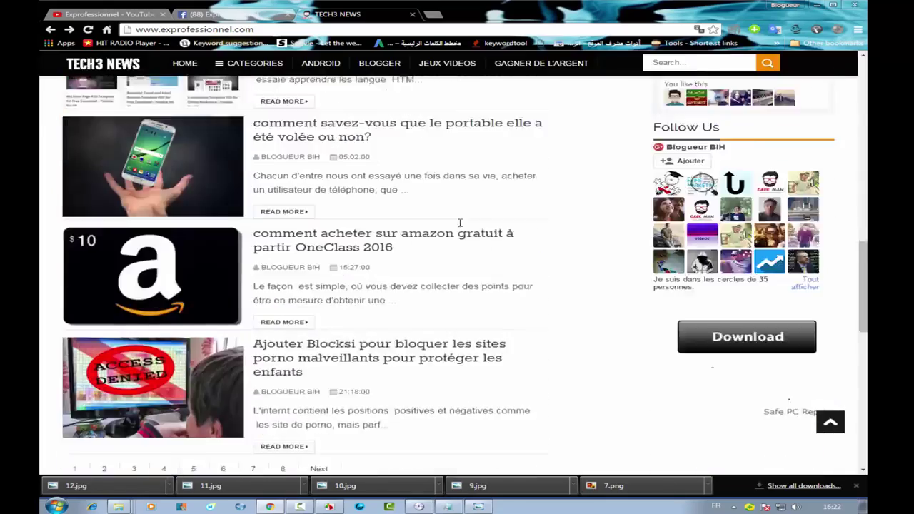
scroll(460, 223, "up", 12)
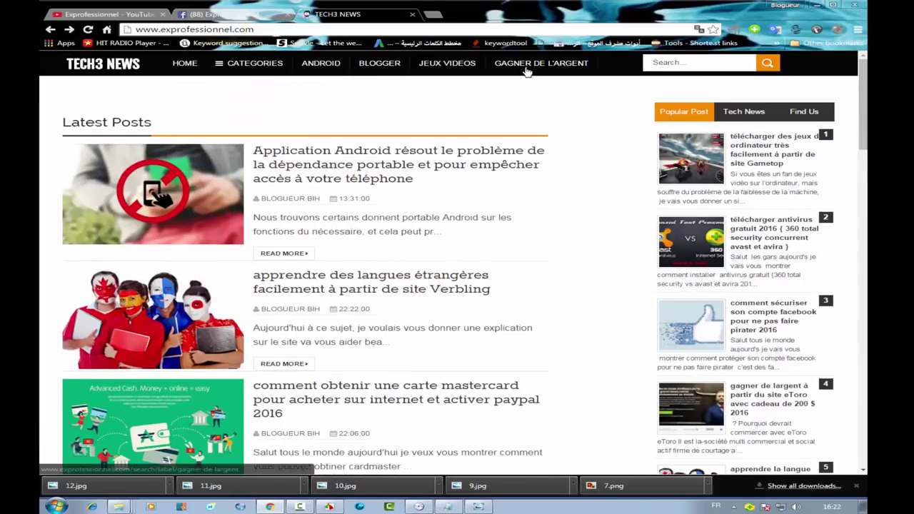
Open the site's GAGNER DE L'ARGENT category and close the Offer pop-up page
left_click(529, 66)
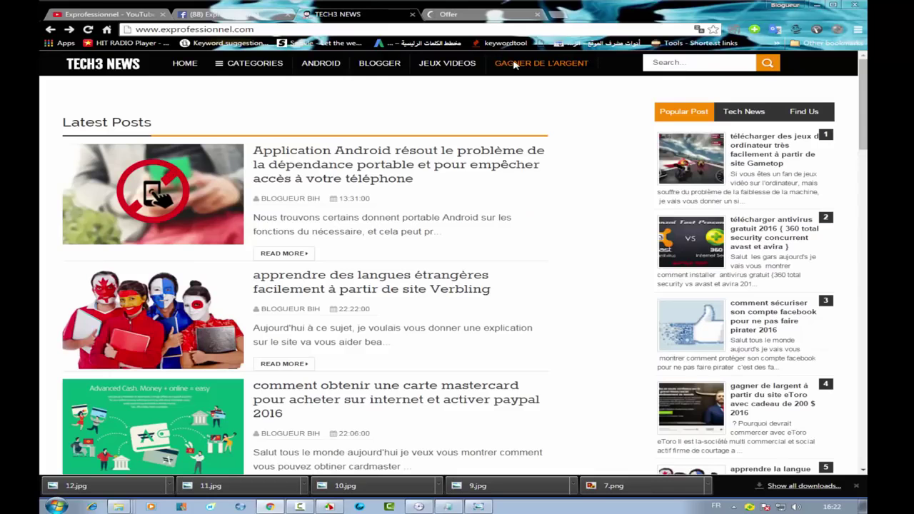
left_click(516, 65)
left_click(538, 15)
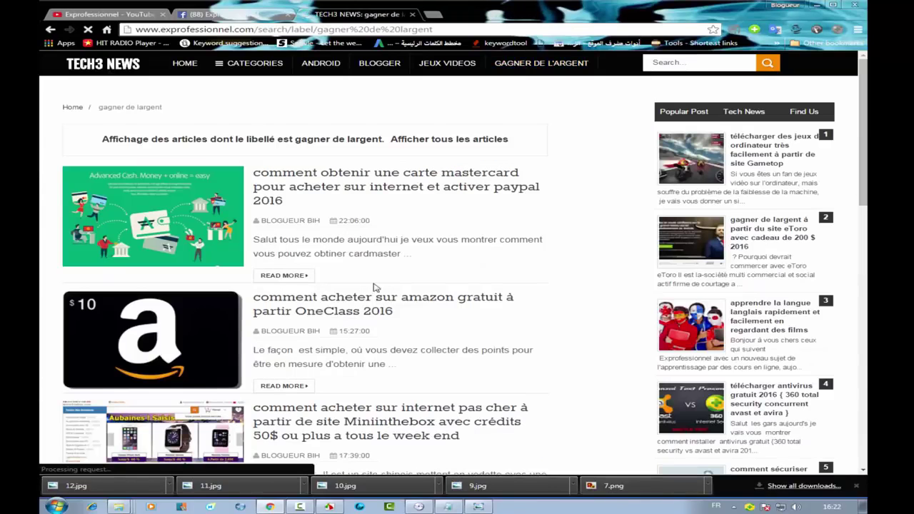
Look through the articles labelled gagner de largent and close the TECH3 NEWS page
scroll(328, 328, "down", 3)
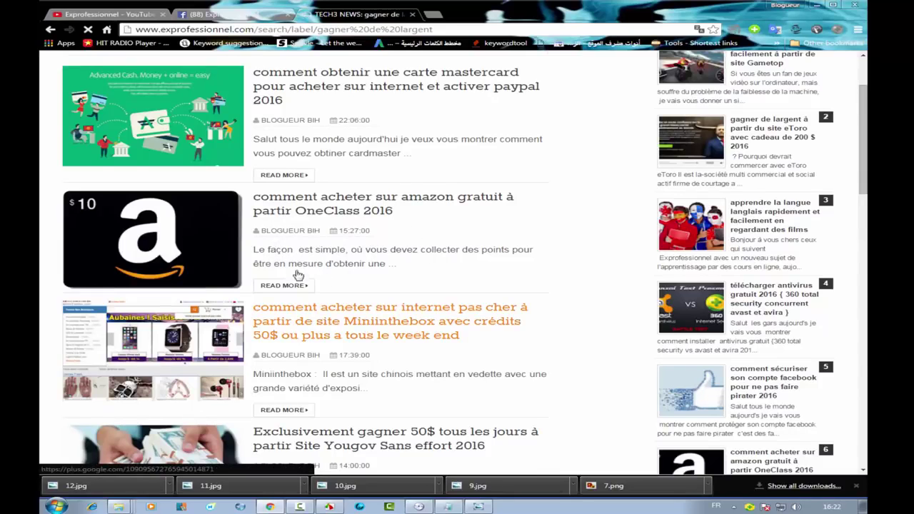
scroll(218, 279, "down", 1)
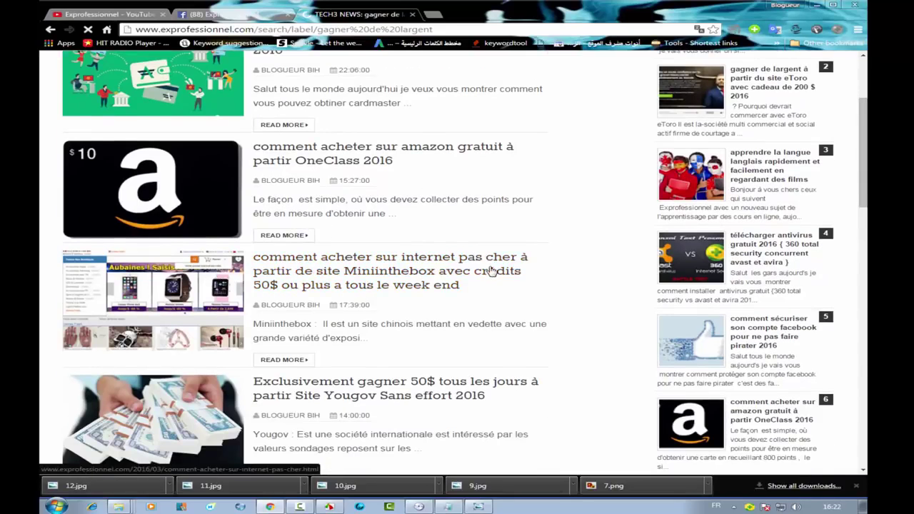
scroll(294, 267, "down", 2)
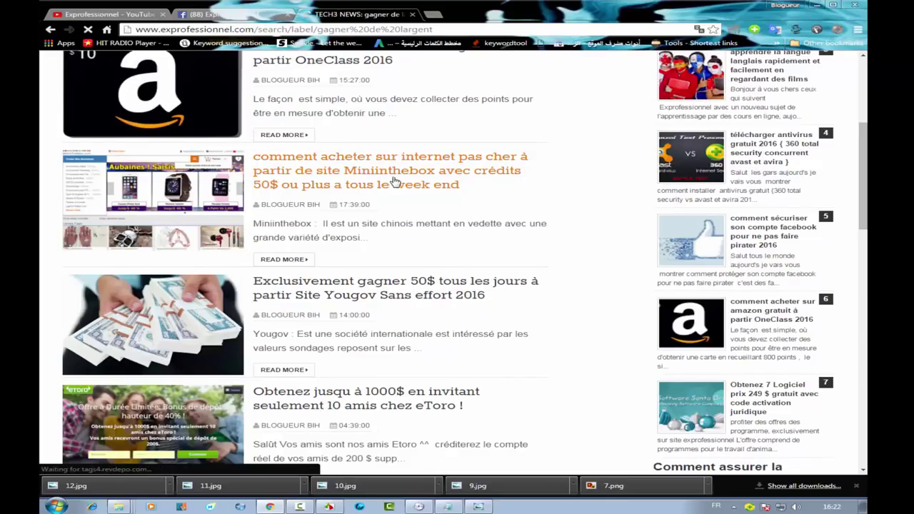
scroll(258, 198, "up", 1)
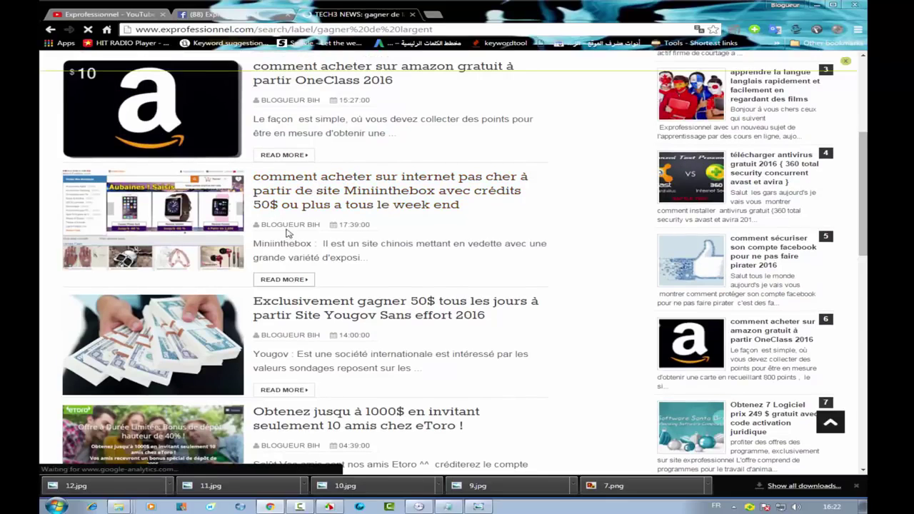
scroll(432, 286, "down", 4)
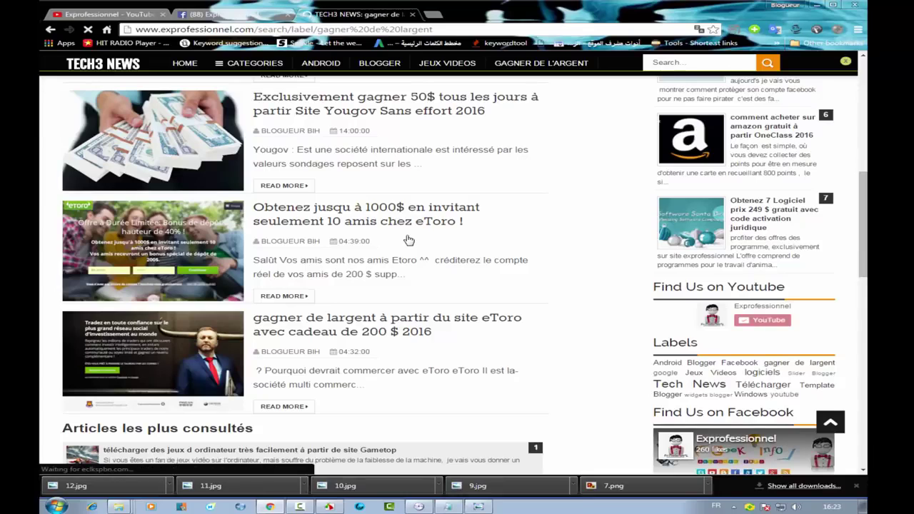
scroll(409, 240, "down", 2)
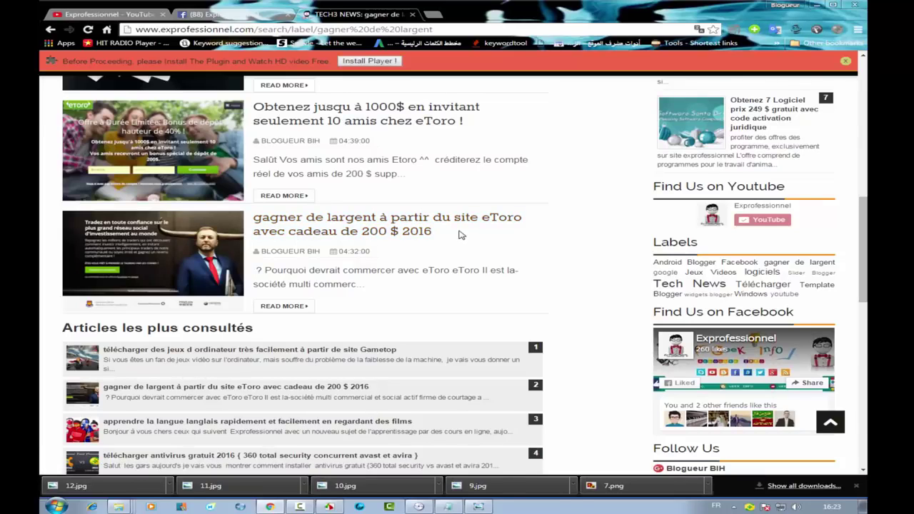
scroll(461, 235, "up", 8)
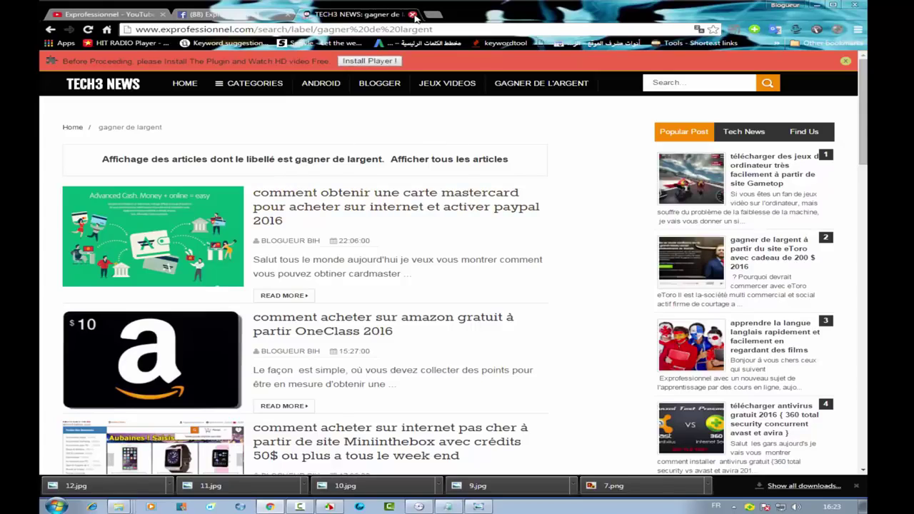
left_click(412, 15)
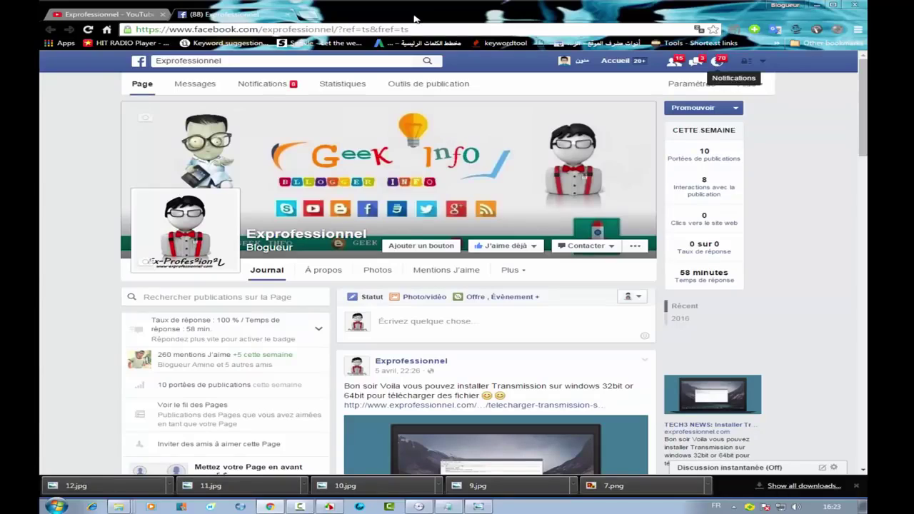